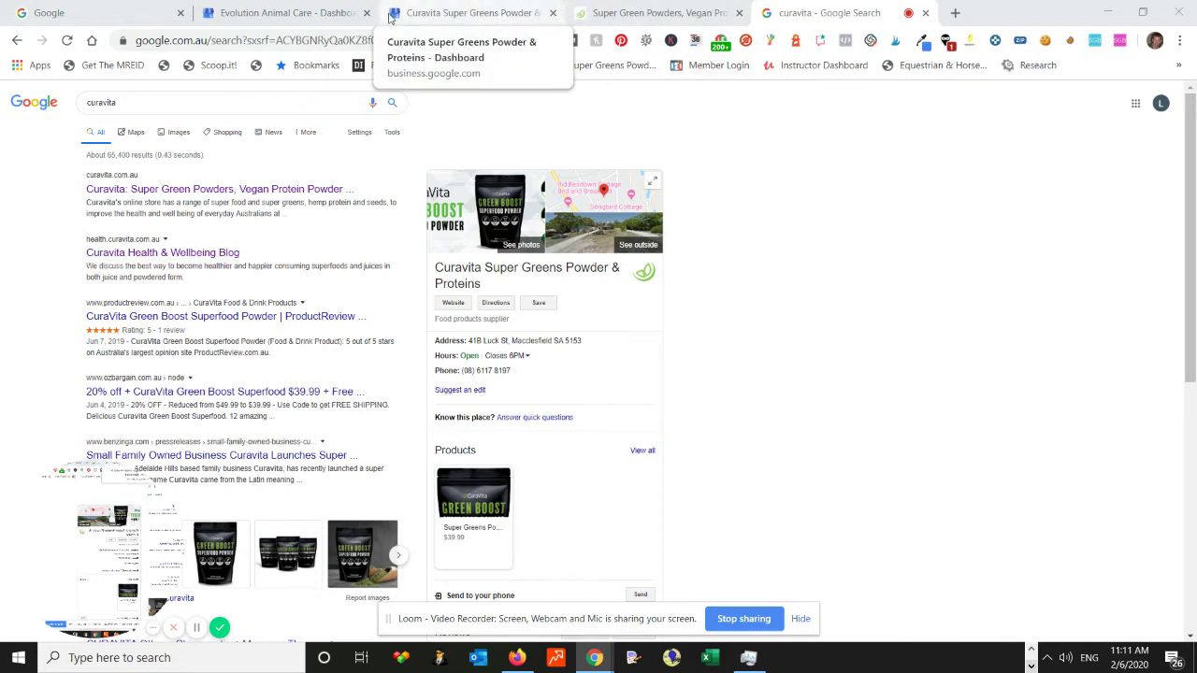
Step: Close the Evolution Animal Care dashboard and examine the activity performance figures on the Curavita Super Greens Powder & Proteins dashboard
{"action": "middle_click", "coordinate": [318, 14]}
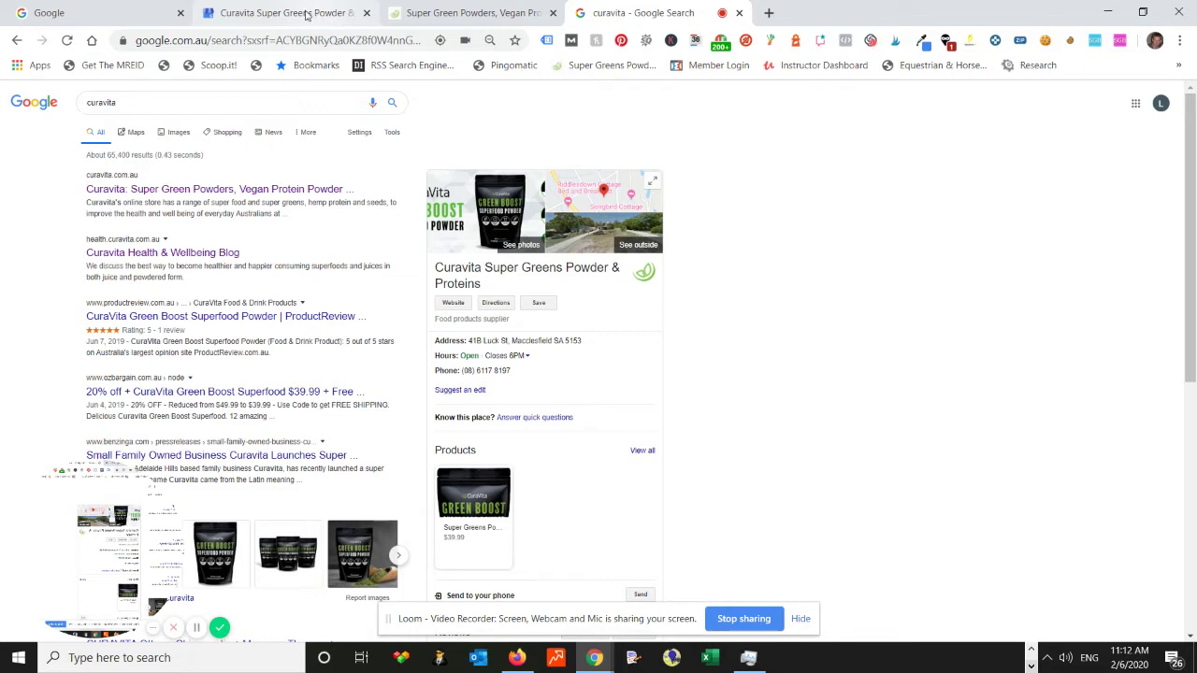
{"action": "left_click", "coordinate": [315, 13]}
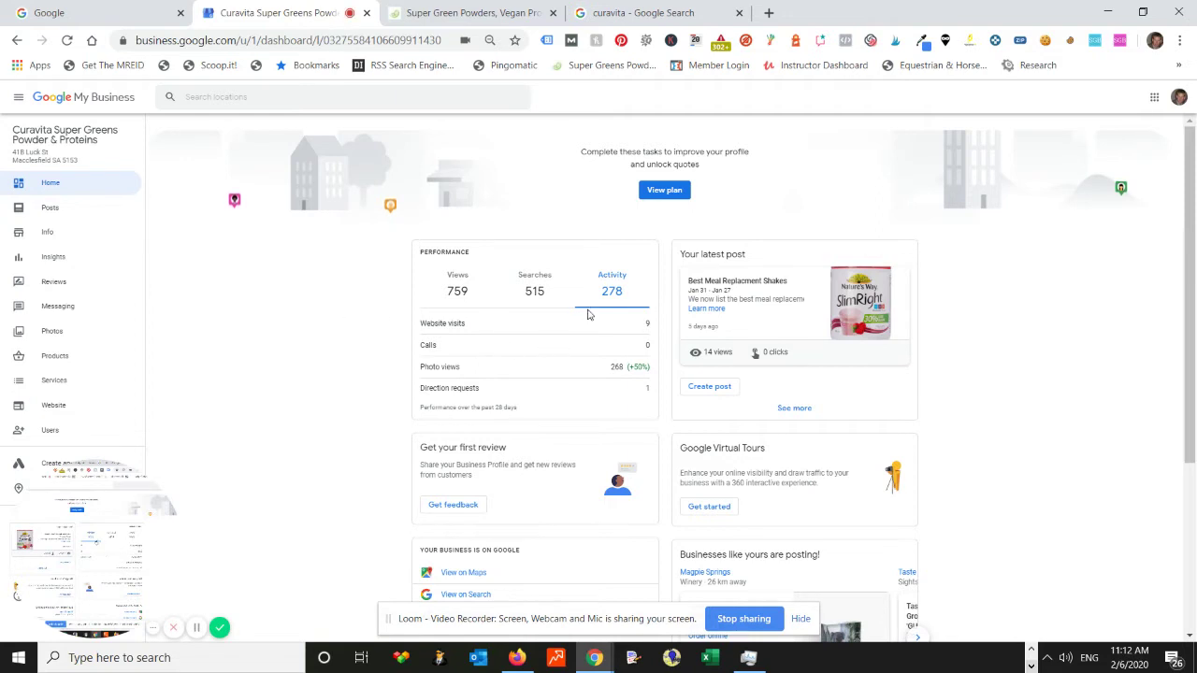
{"action": "scroll", "coordinate": [393, 374], "scroll_direction": "down", "scroll_amount": 2}
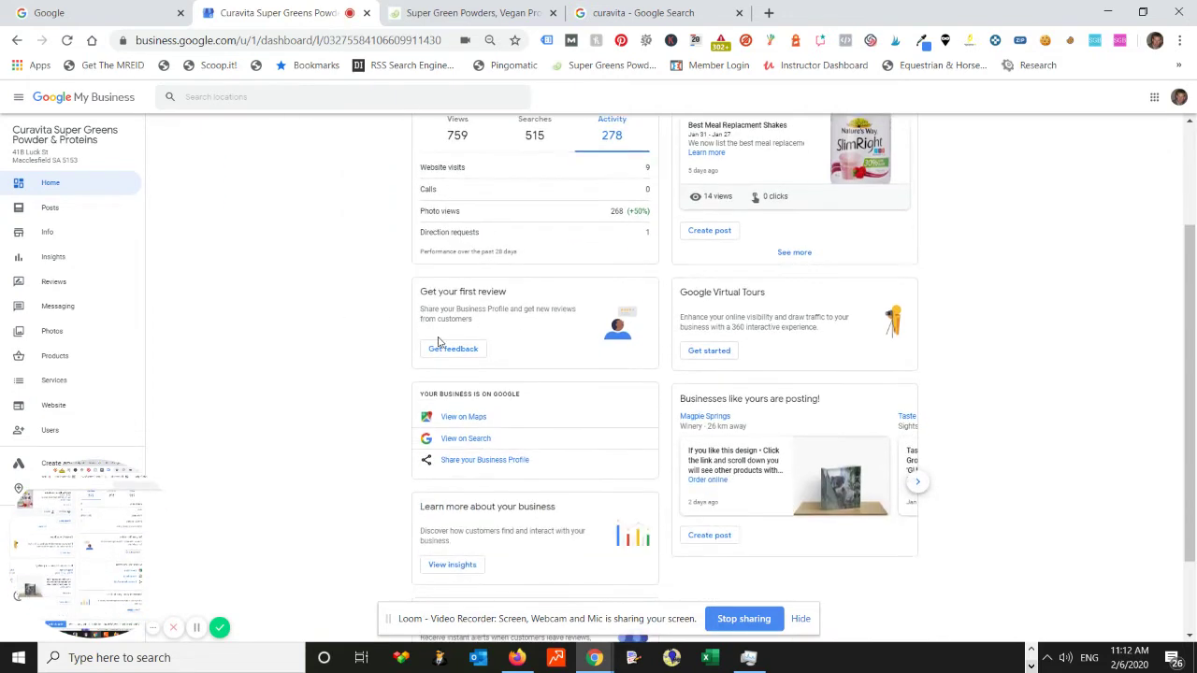
{"action": "scroll", "coordinate": [243, 440], "scroll_direction": "up", "scroll_amount": 2}
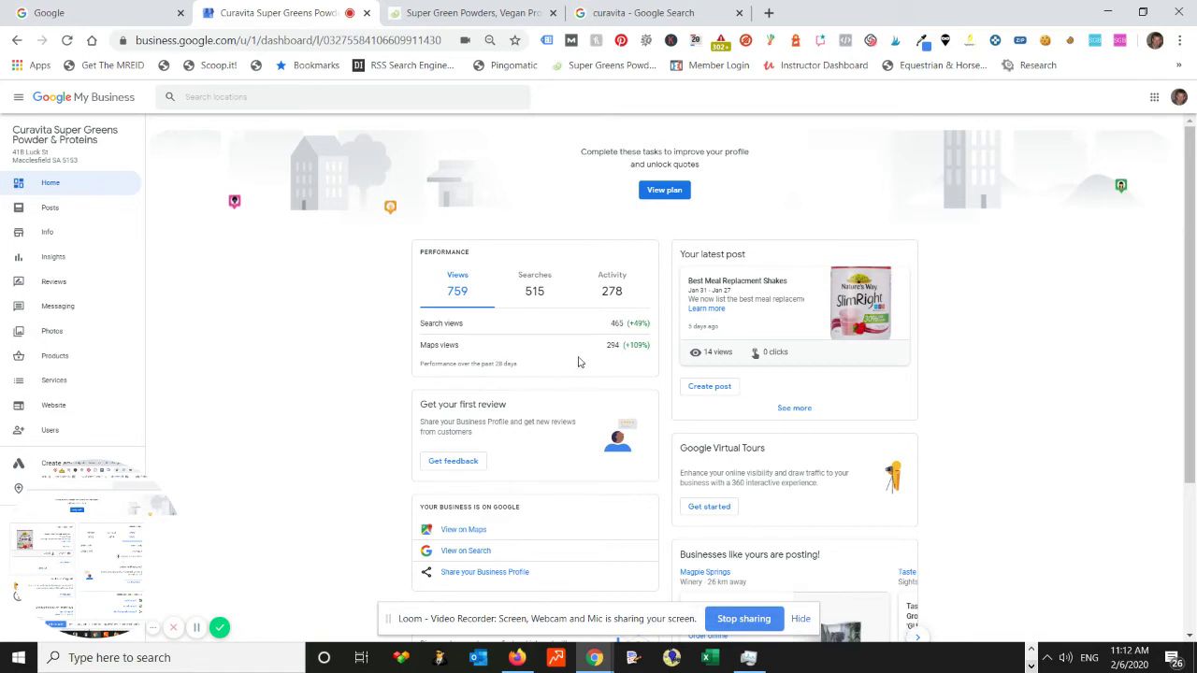
{"action": "left_click", "coordinate": [611, 293]}
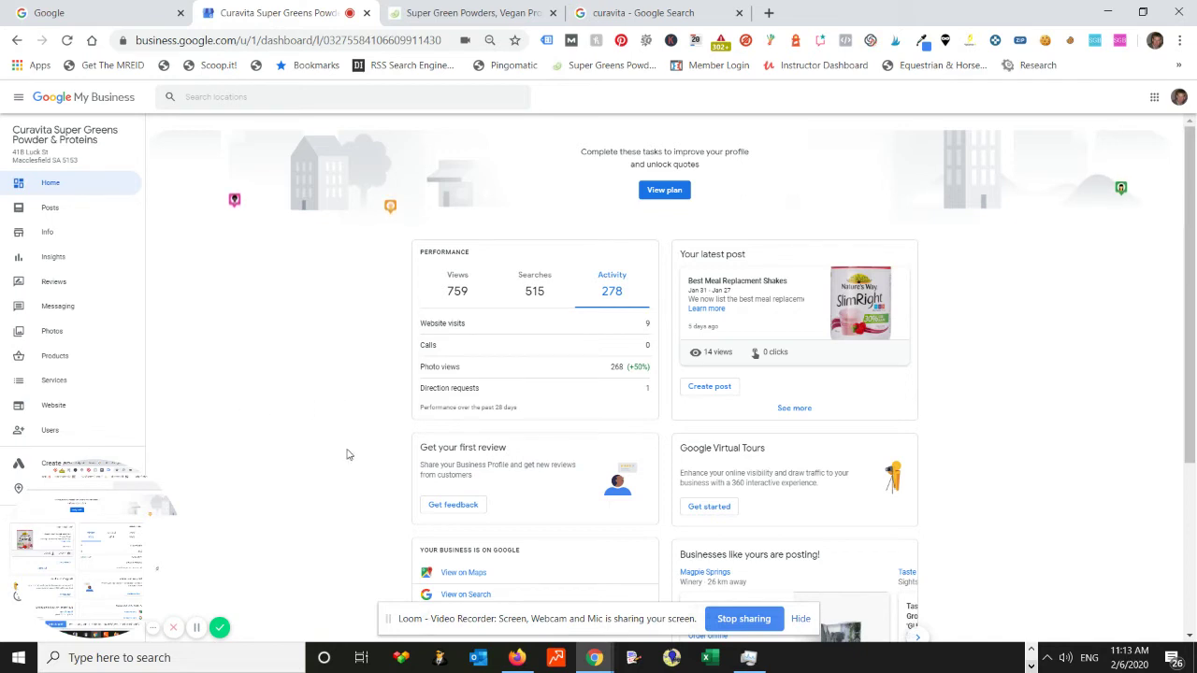
Step: Review the Curavita business information, from the categories and opening hours down to the business description
{"action": "left_click", "coordinate": [50, 243]}
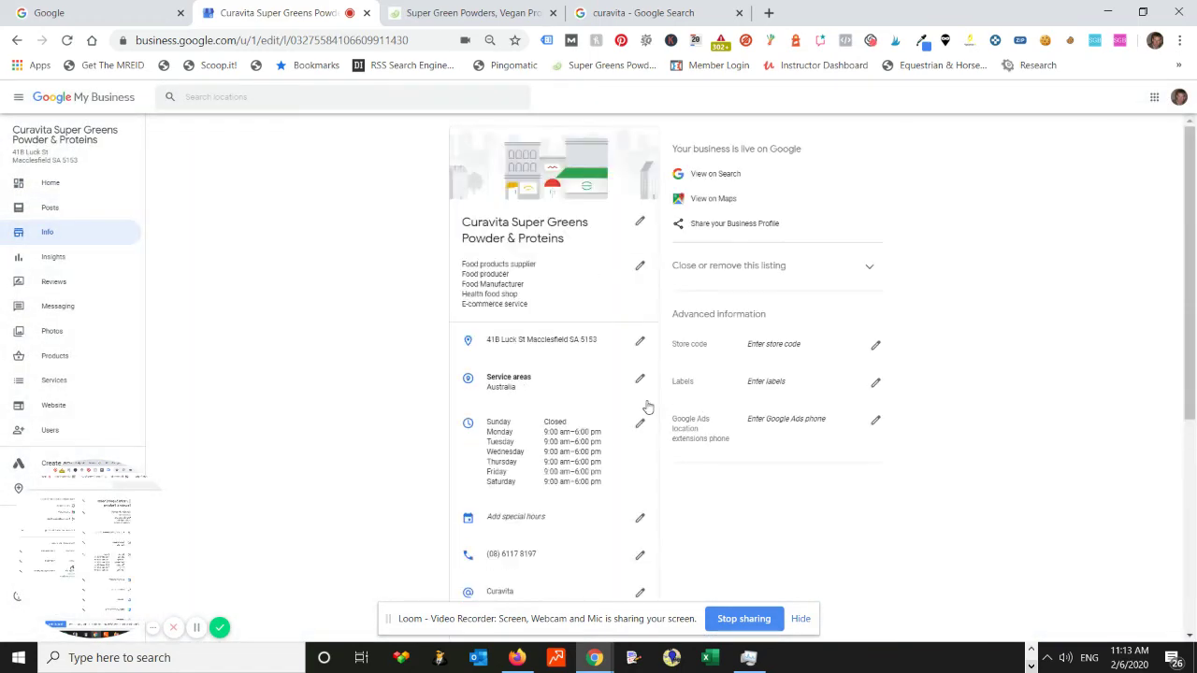
{"action": "scroll", "coordinate": [721, 414], "scroll_direction": "down", "scroll_amount": 3}
{"action": "scroll", "coordinate": [743, 417], "scroll_direction": "up", "scroll_amount": 3}
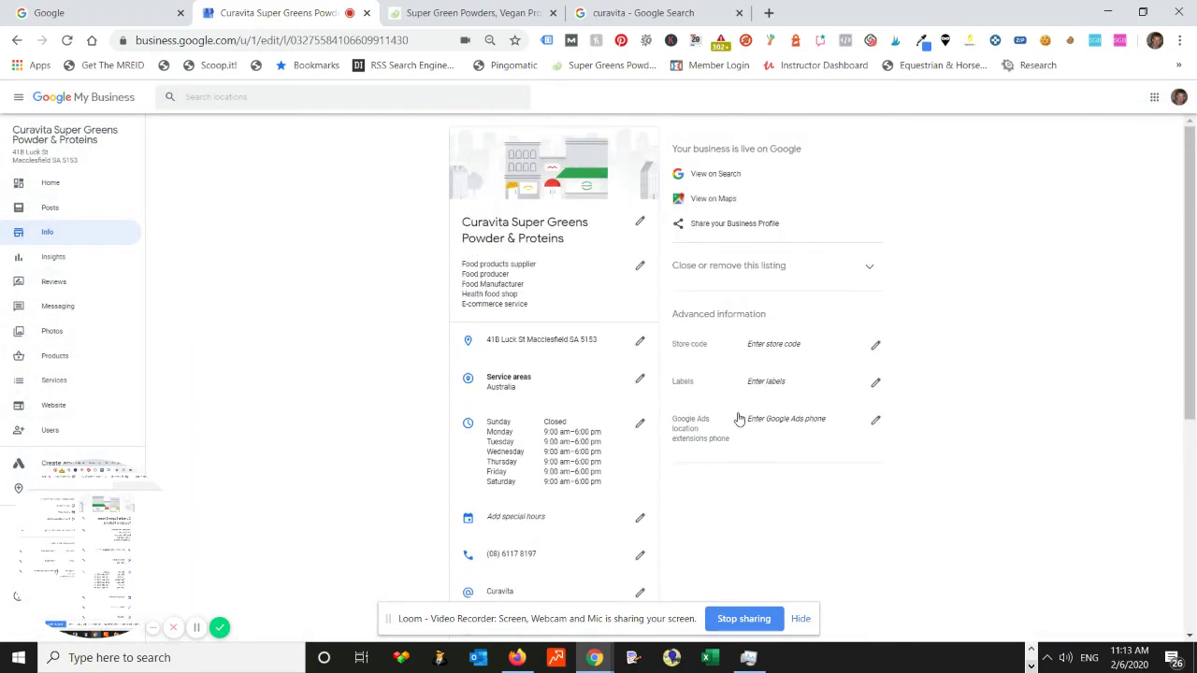
{"action": "scroll", "coordinate": [677, 365], "scroll_direction": "down", "scroll_amount": 4}
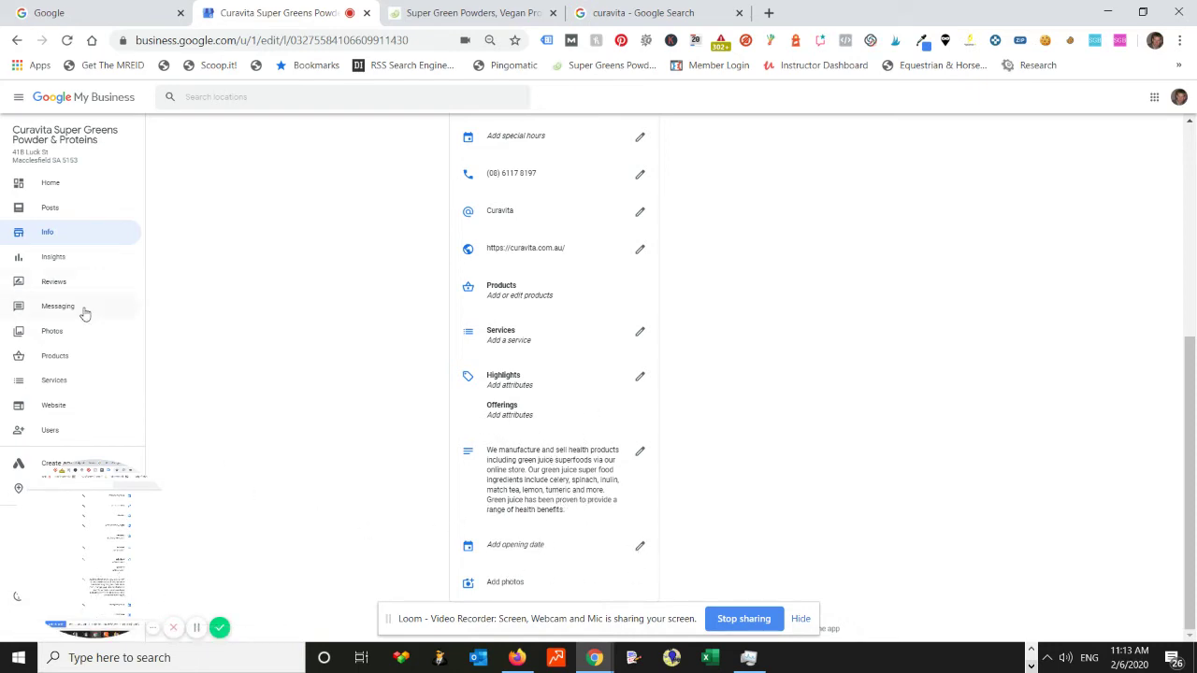
Step: Open the Super Greens Powder product in the Green Powder category for editing and review its name, price, description and link
{"action": "left_click", "coordinate": [67, 359]}
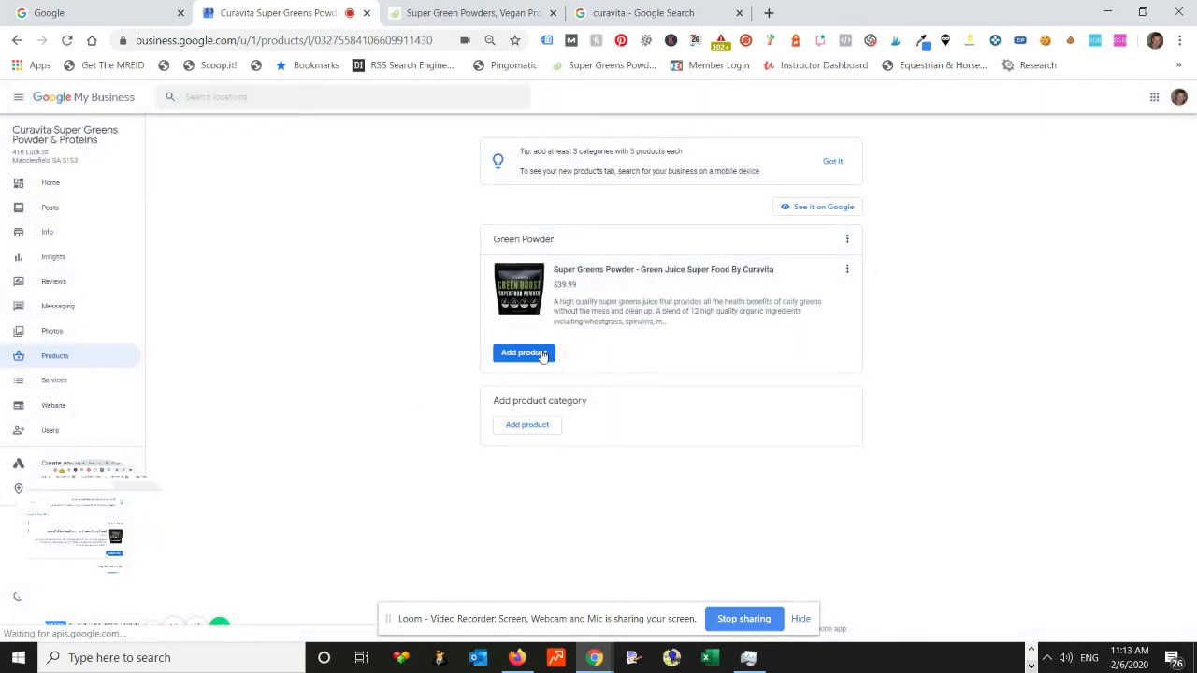
{"action": "left_click", "coordinate": [847, 269]}
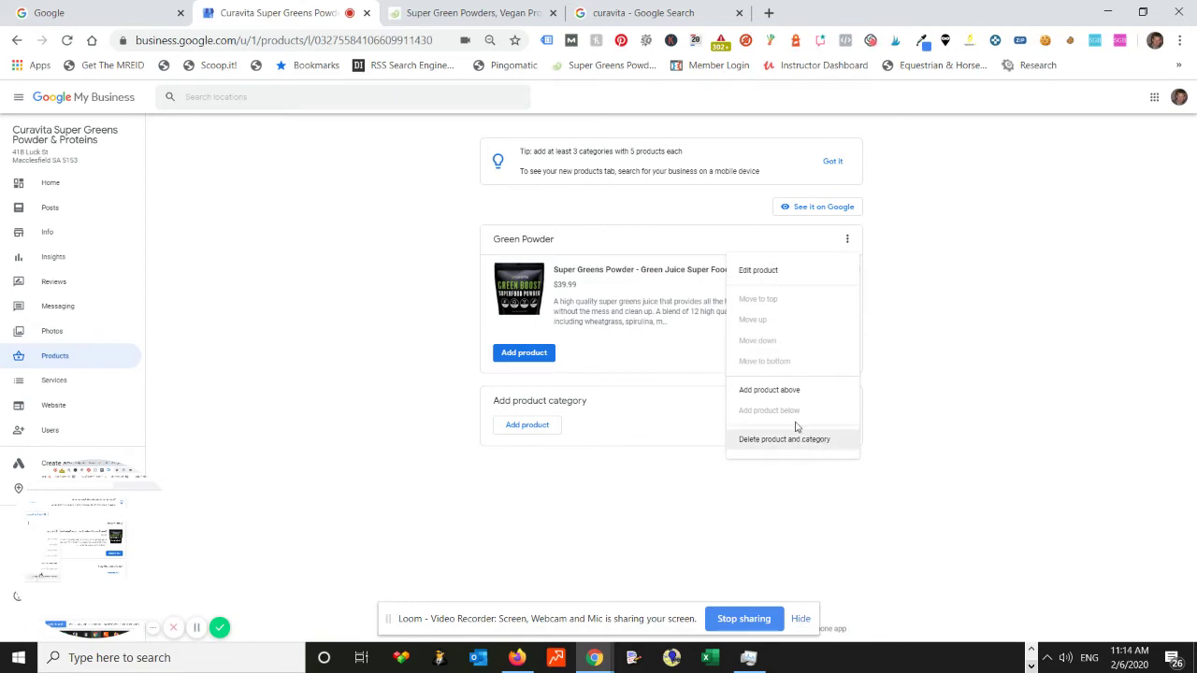
{"action": "left_click", "coordinate": [633, 295]}
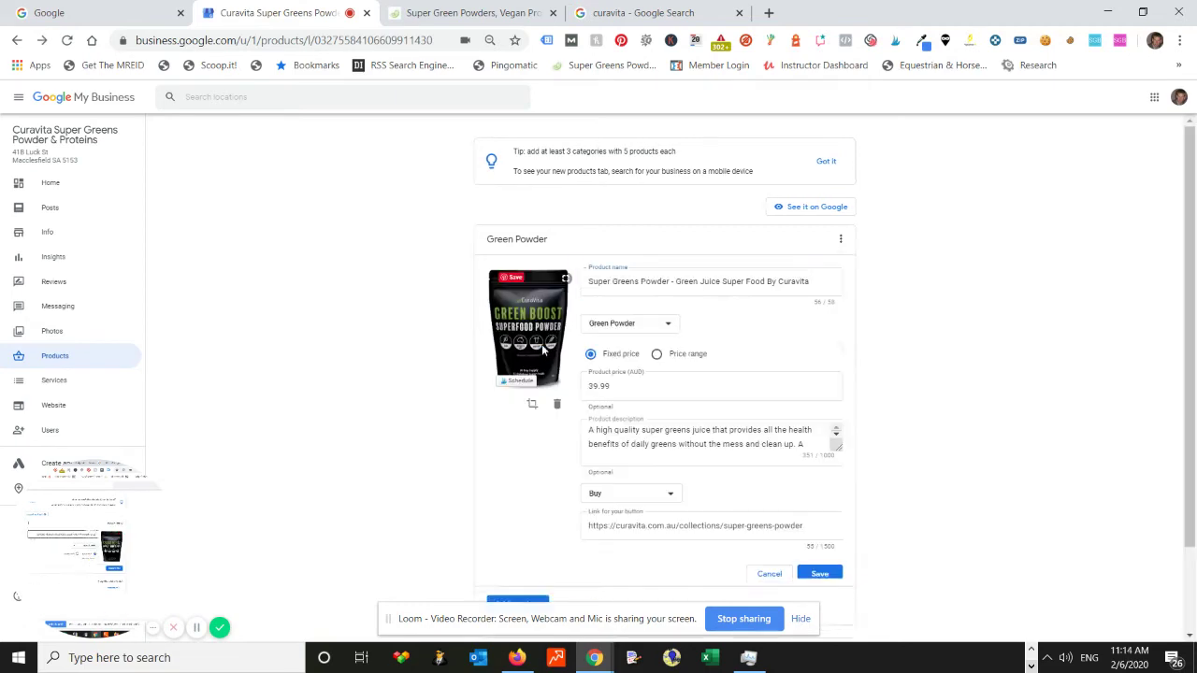
{"action": "scroll", "coordinate": [678, 332], "scroll_direction": "down", "scroll_amount": 1}
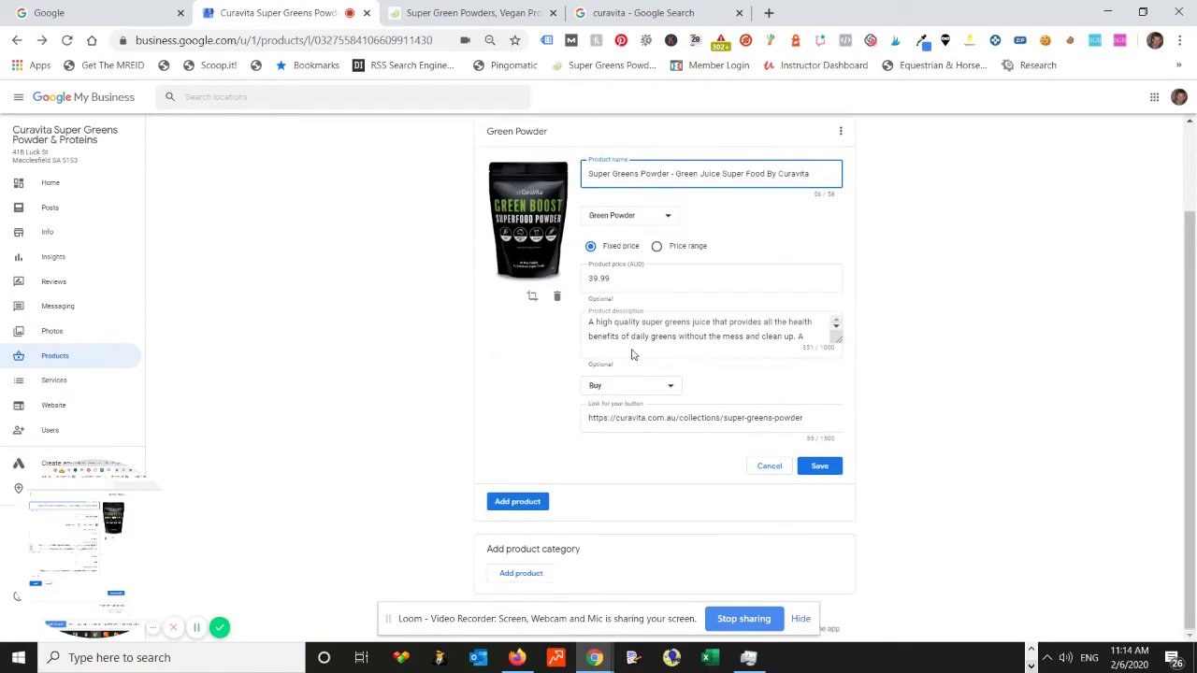
{"action": "left_click", "coordinate": [731, 417]}
{"action": "scroll", "coordinate": [449, 446], "scroll_direction": "up", "scroll_amount": 2}
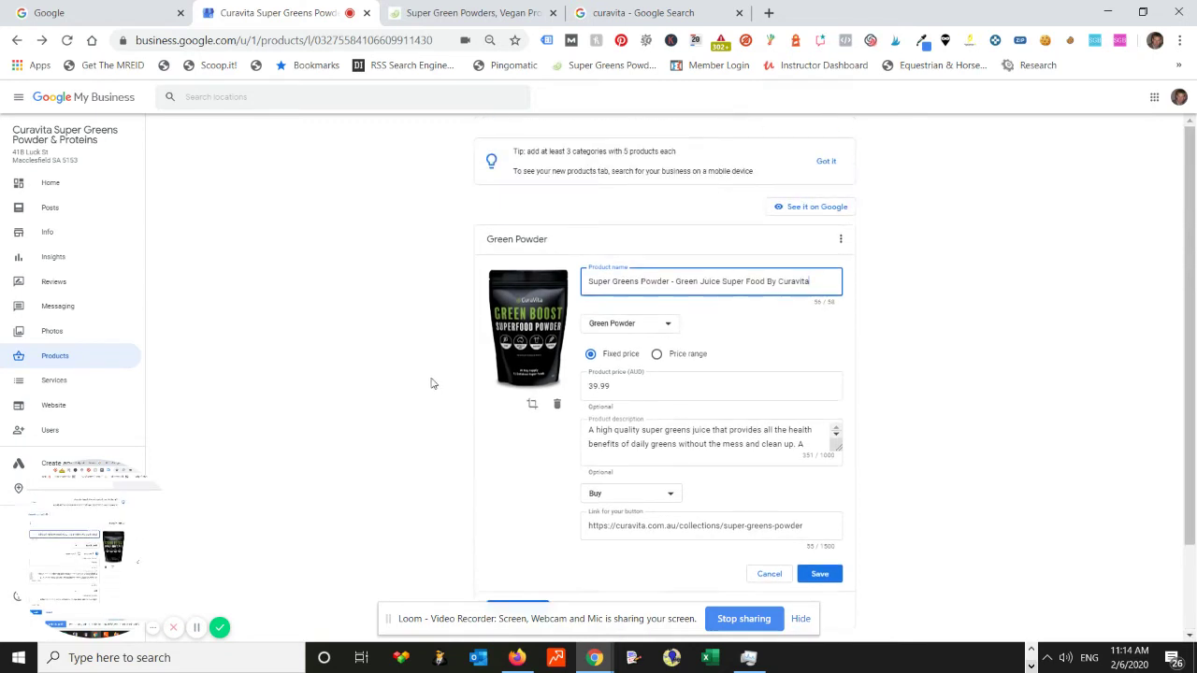
Step: View the Curavita listing on Google Search and check its full product list, then close that list
{"action": "left_click", "coordinate": [809, 207]}
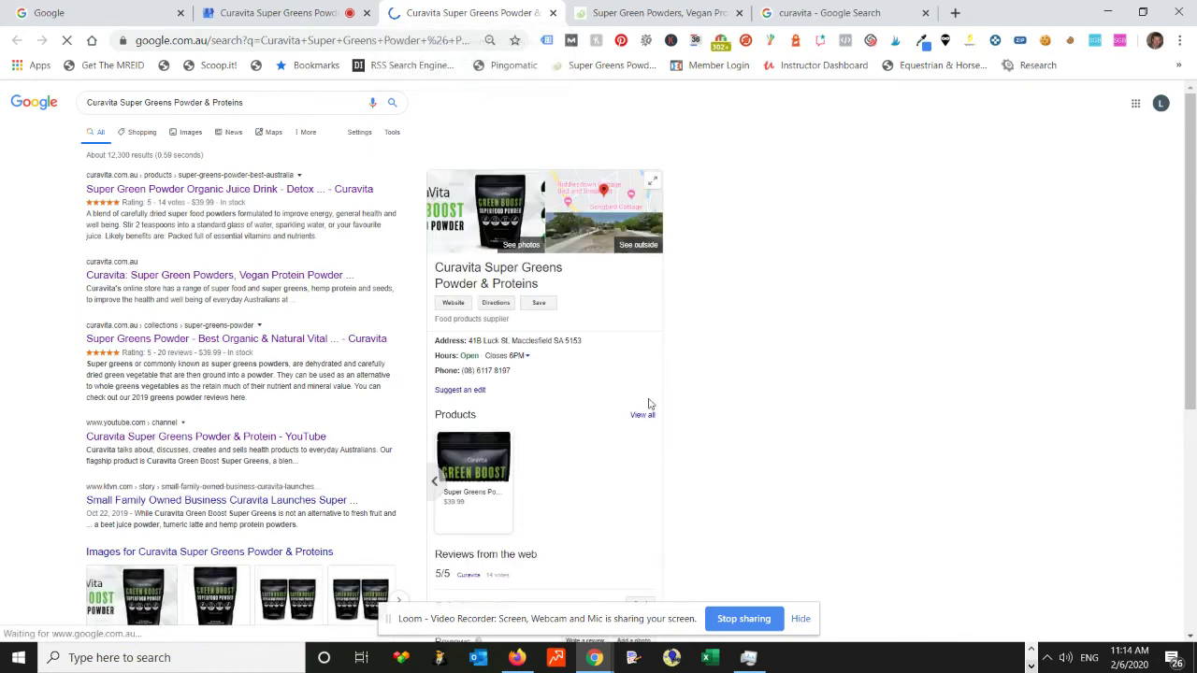
{"action": "scroll", "coordinate": [728, 421], "scroll_direction": "down", "scroll_amount": 5}
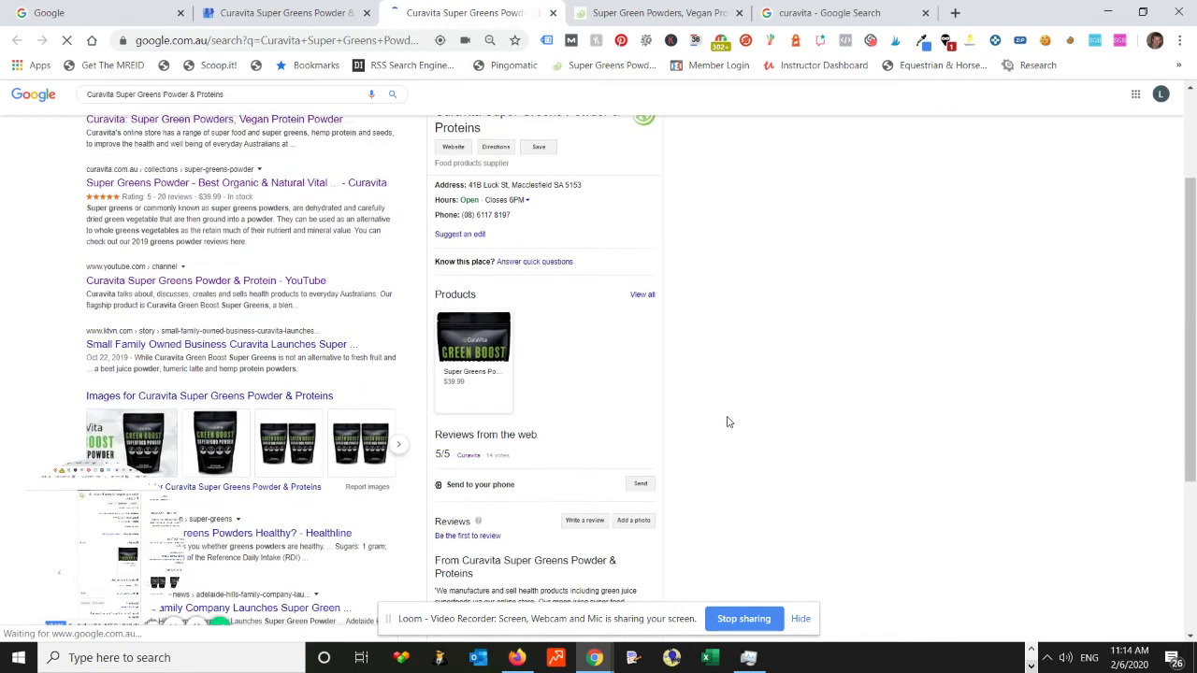
{"action": "left_click", "coordinate": [644, 215]}
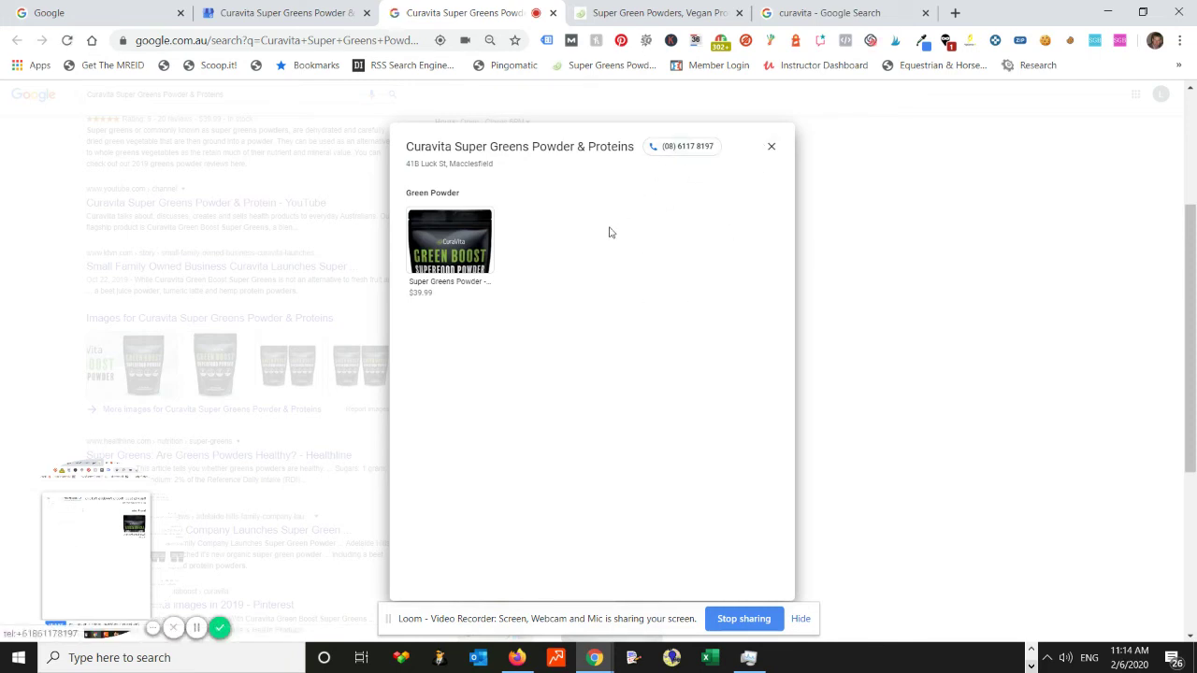
{"action": "left_click", "coordinate": [773, 150]}
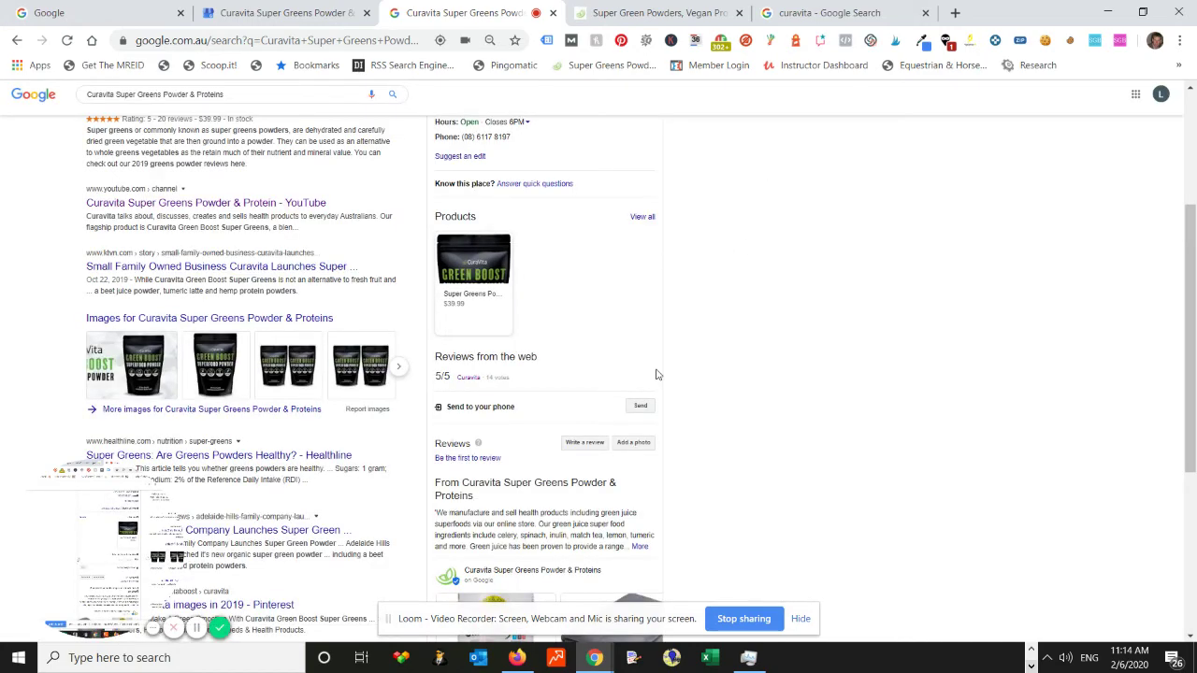
{"action": "scroll", "coordinate": [448, 430], "scroll_direction": "up", "scroll_amount": 3}
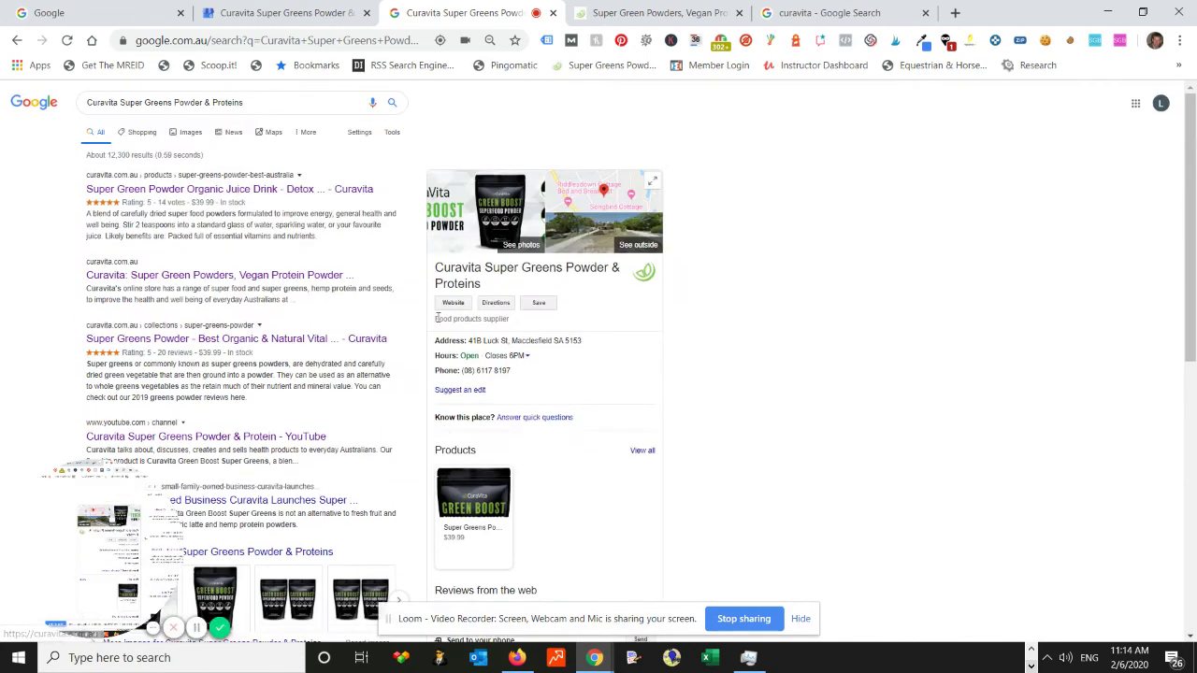
Step: Return to the Curavita business dashboard and review the most recent entry among its posts
{"action": "left_click", "coordinate": [288, 15]}
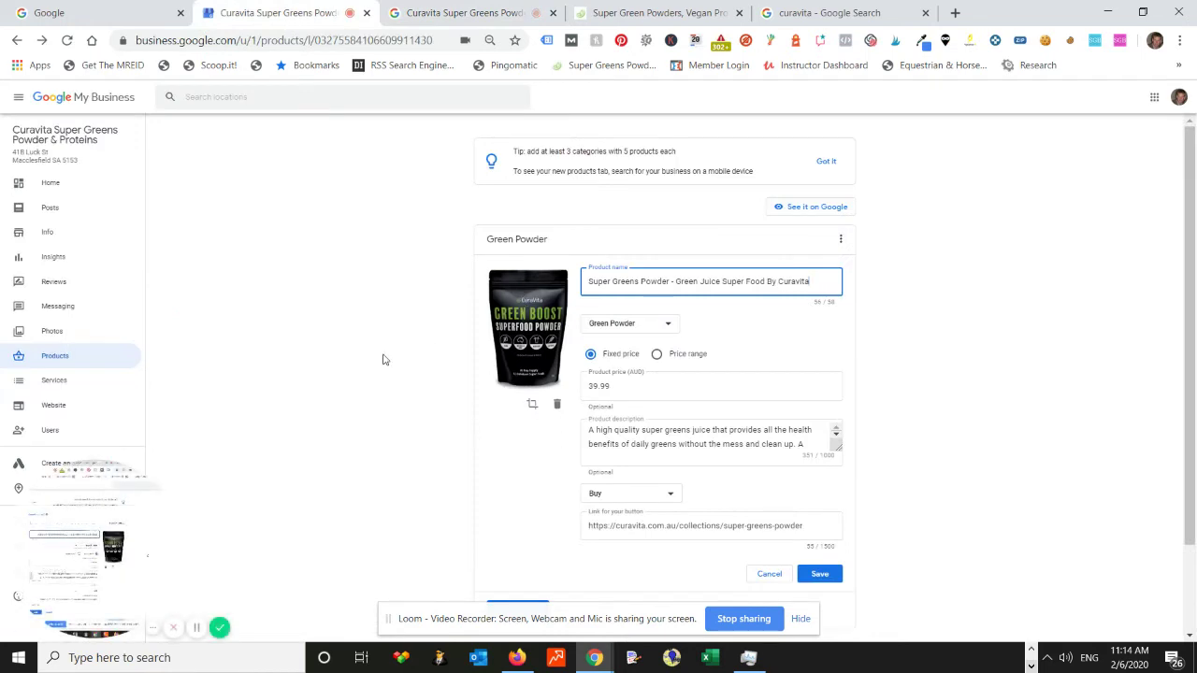
{"action": "left_click", "coordinate": [58, 209]}
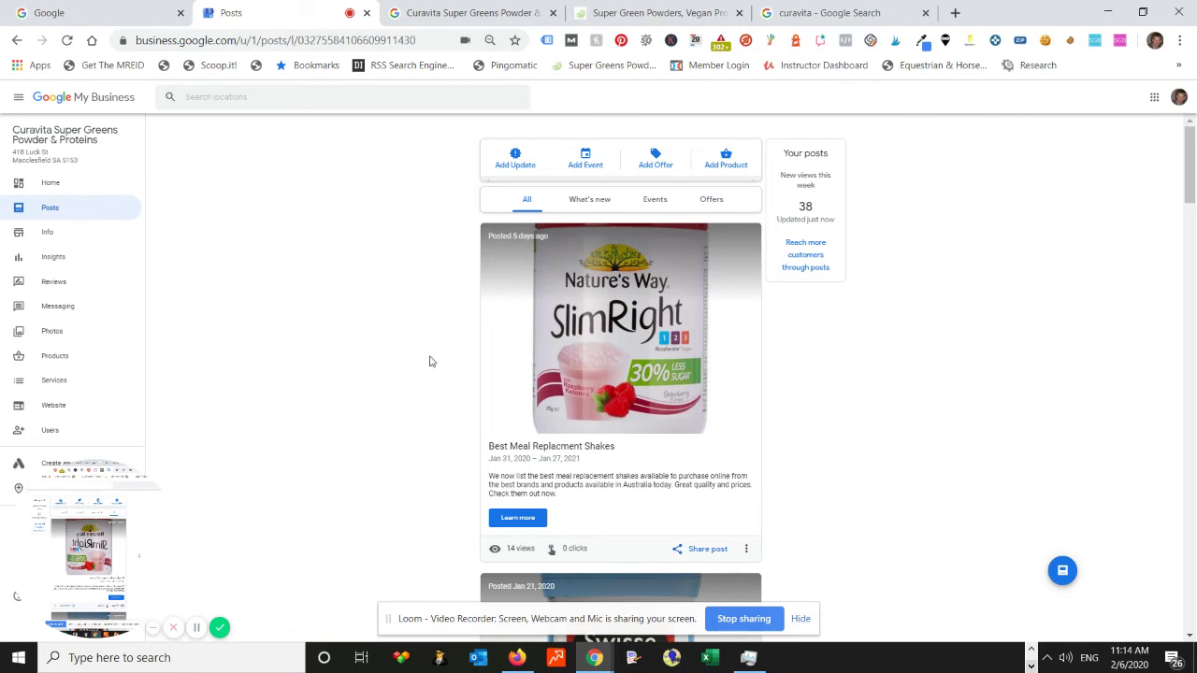
{"action": "scroll", "coordinate": [430, 362], "scroll_direction": "down", "scroll_amount": 1}
{"action": "scroll", "coordinate": [429, 360], "scroll_direction": "up", "scroll_amount": 1}
{"action": "scroll", "coordinate": [824, 397], "scroll_direction": "down", "scroll_amount": 1}
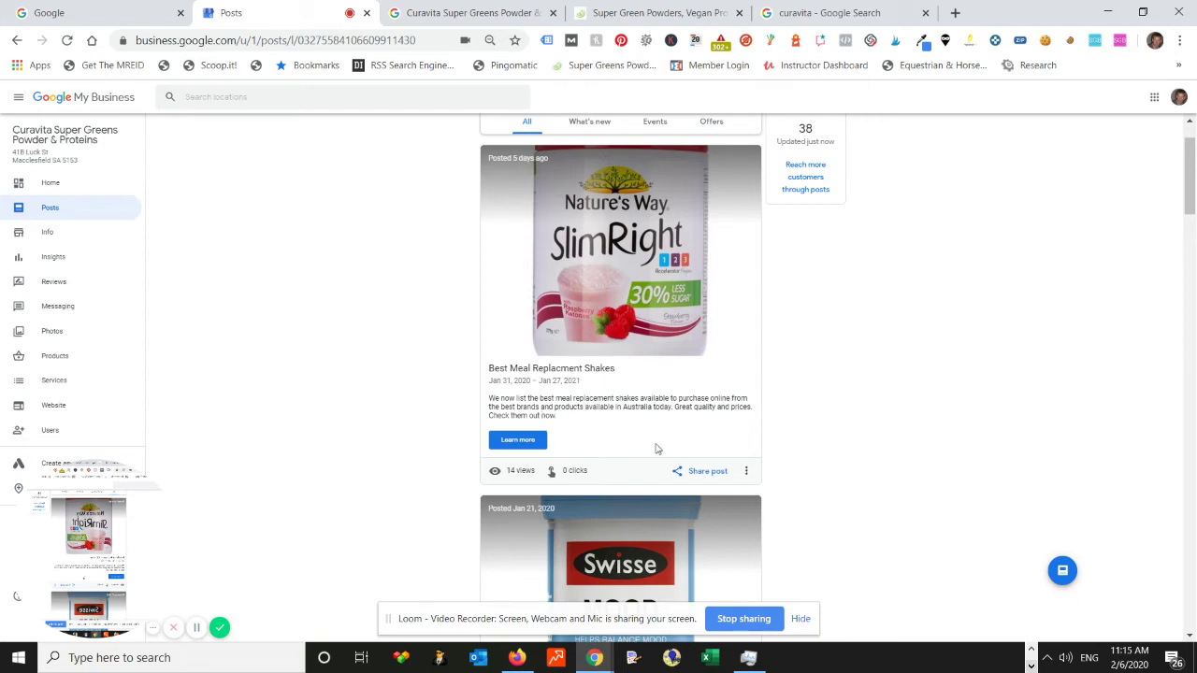
Step: Try correcting the latest post's title to "Best Meal Replacement Shakes", look over its event details and button link, and close it without publishing
{"action": "left_click", "coordinate": [746, 471]}
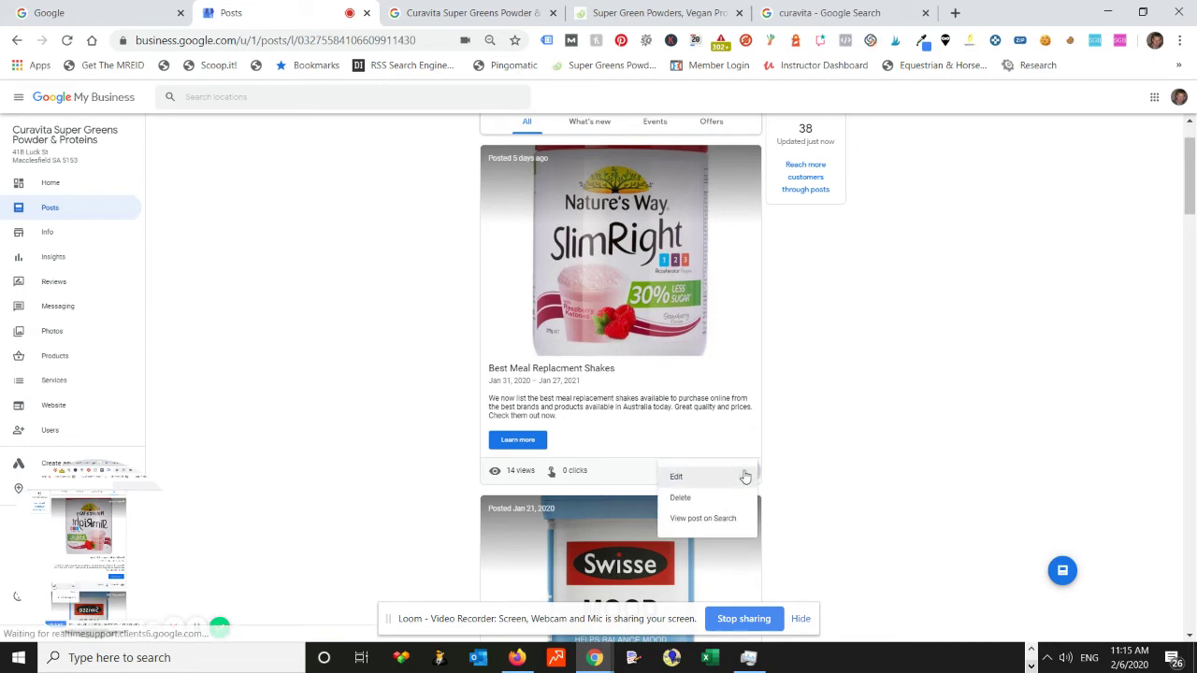
{"action": "left_click", "coordinate": [703, 475]}
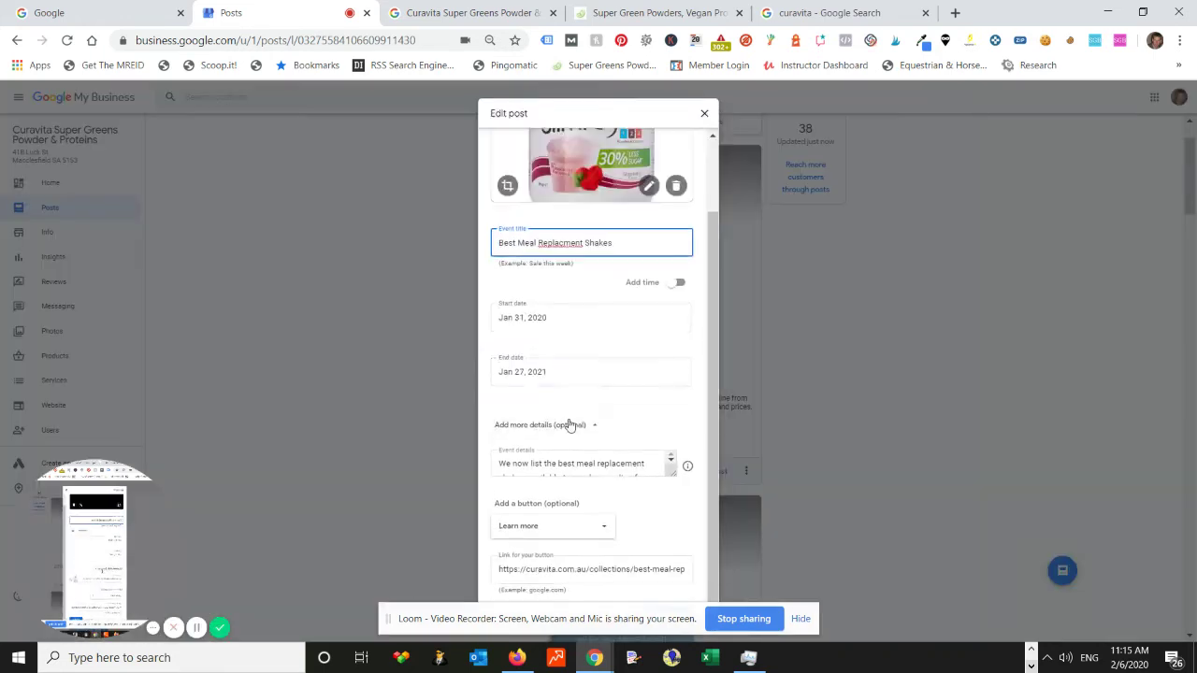
{"action": "left_click", "coordinate": [568, 234]}
{"action": "type", "text": "e"}
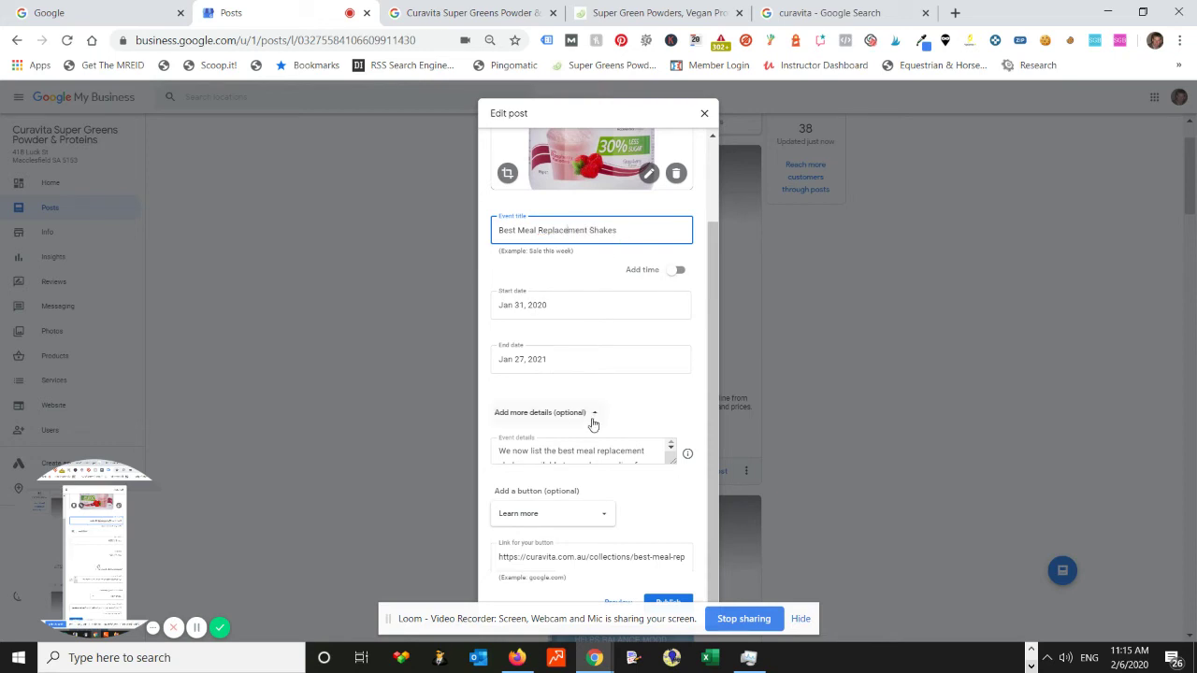
{"action": "left_click_drag", "start_coordinate": [672, 468], "coordinate": [682, 509]}
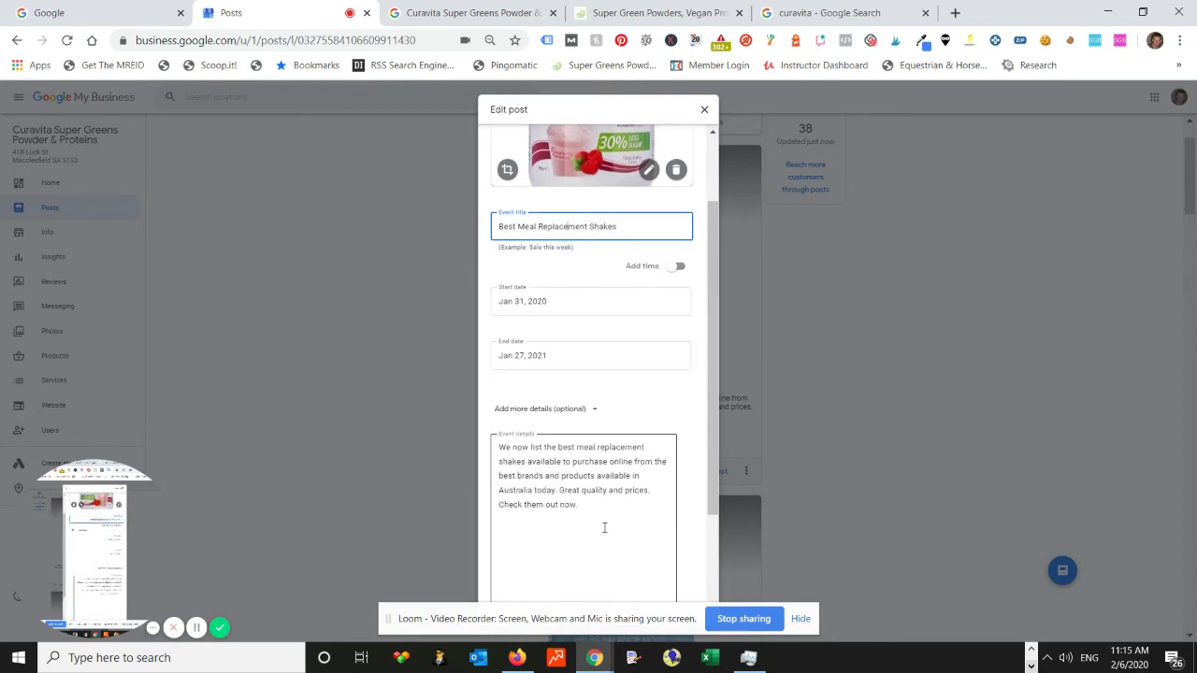
{"action": "scroll", "coordinate": [605, 526], "scroll_direction": "down", "scroll_amount": 2}
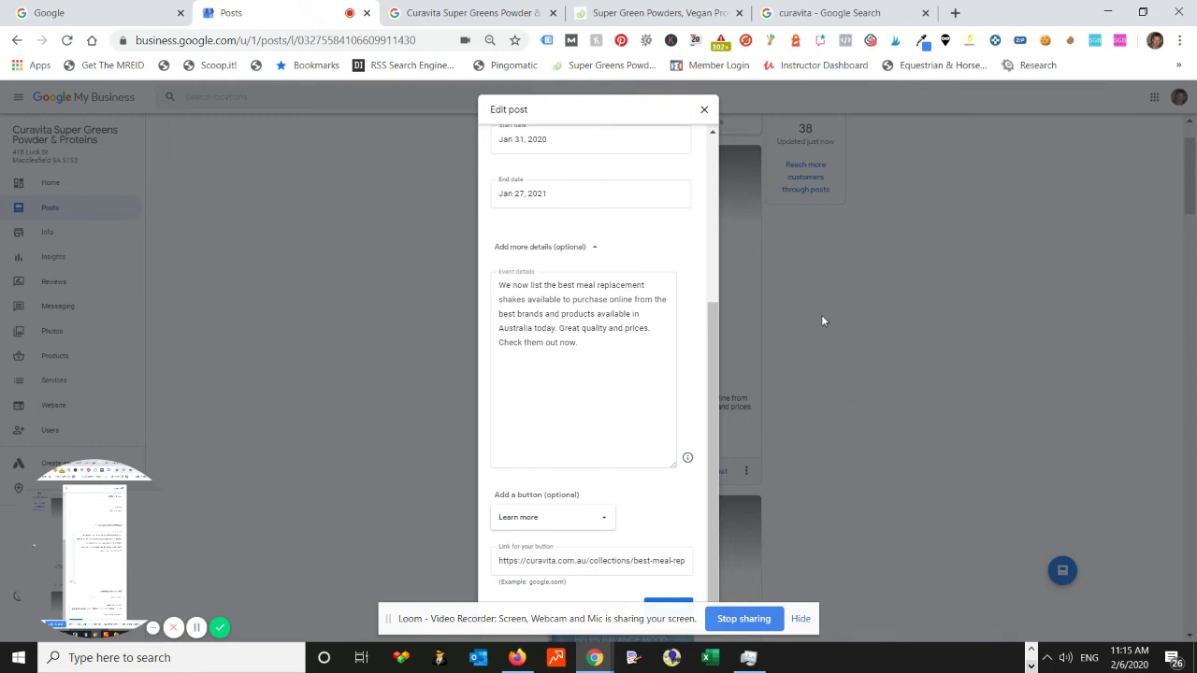
{"action": "left_click", "coordinate": [705, 110]}
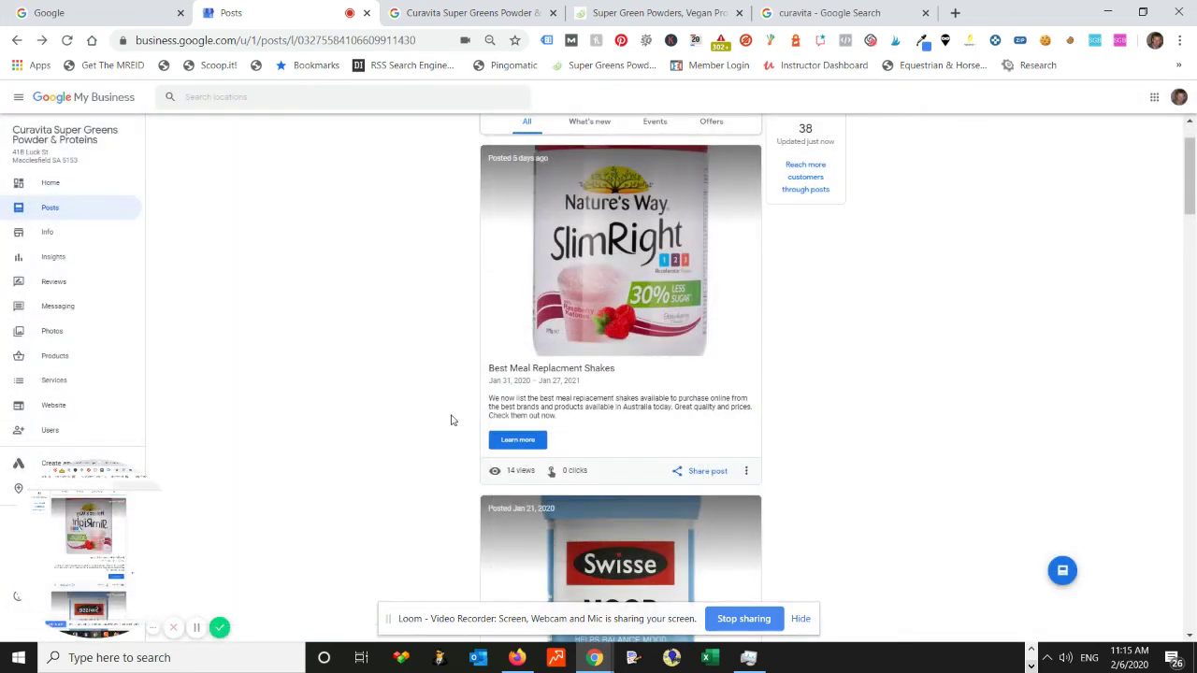
Step: Examine the available post types and the published posts, from the meal replacement shakes down to the weighted blankets
{"action": "scroll", "coordinate": [783, 356], "scroll_direction": "up", "scroll_amount": 1}
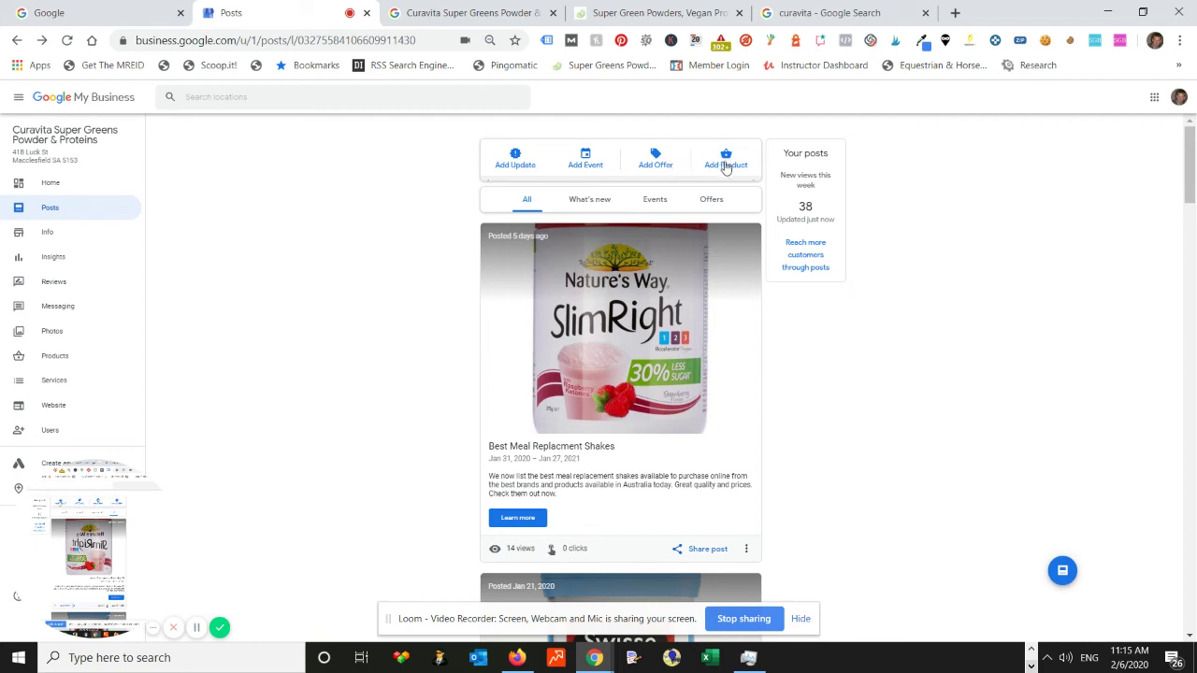
{"action": "scroll", "coordinate": [918, 432], "scroll_direction": "down", "scroll_amount": 2}
{"action": "scroll", "coordinate": [914, 434], "scroll_direction": "up", "scroll_amount": 1}
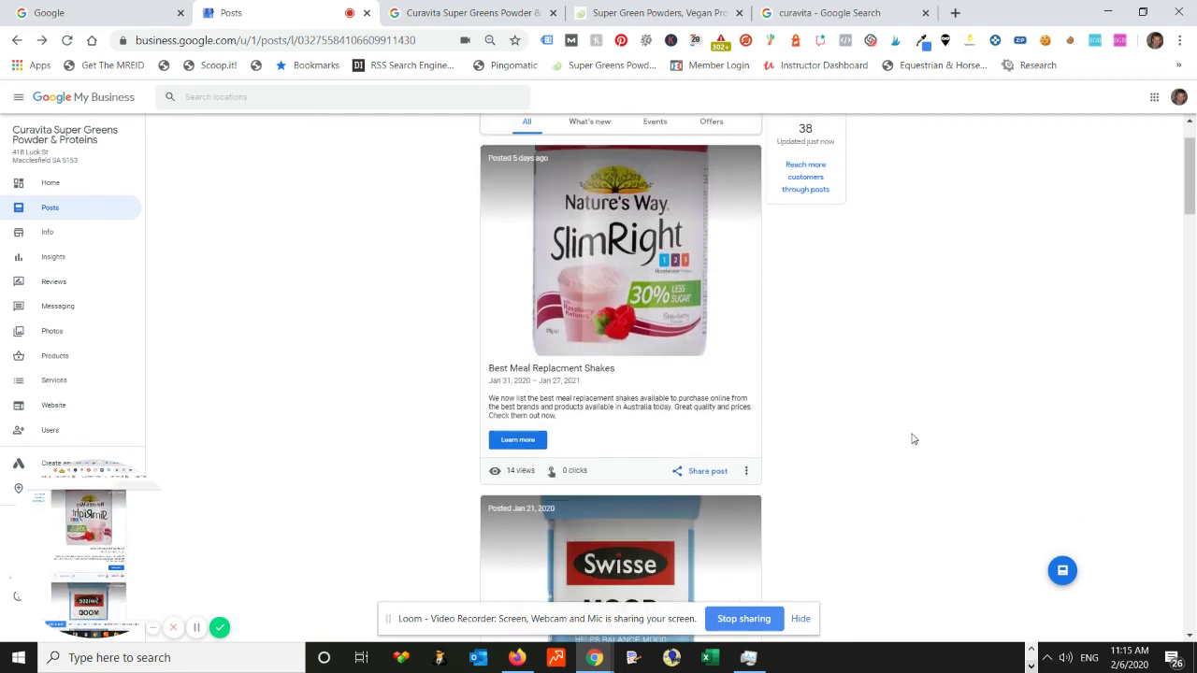
{"action": "scroll", "coordinate": [911, 440], "scroll_direction": "down", "scroll_amount": 1}
{"action": "scroll", "coordinate": [910, 451], "scroll_direction": "up", "scroll_amount": 1}
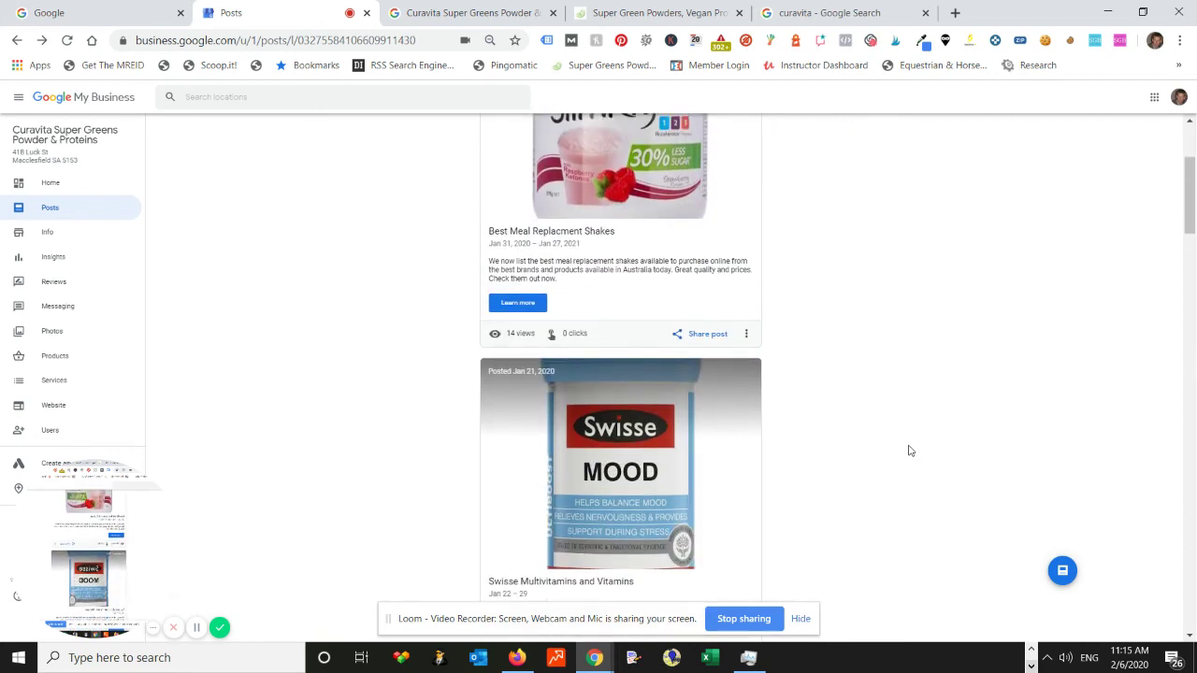
{"action": "scroll", "coordinate": [900, 445], "scroll_direction": "up", "scroll_amount": 1}
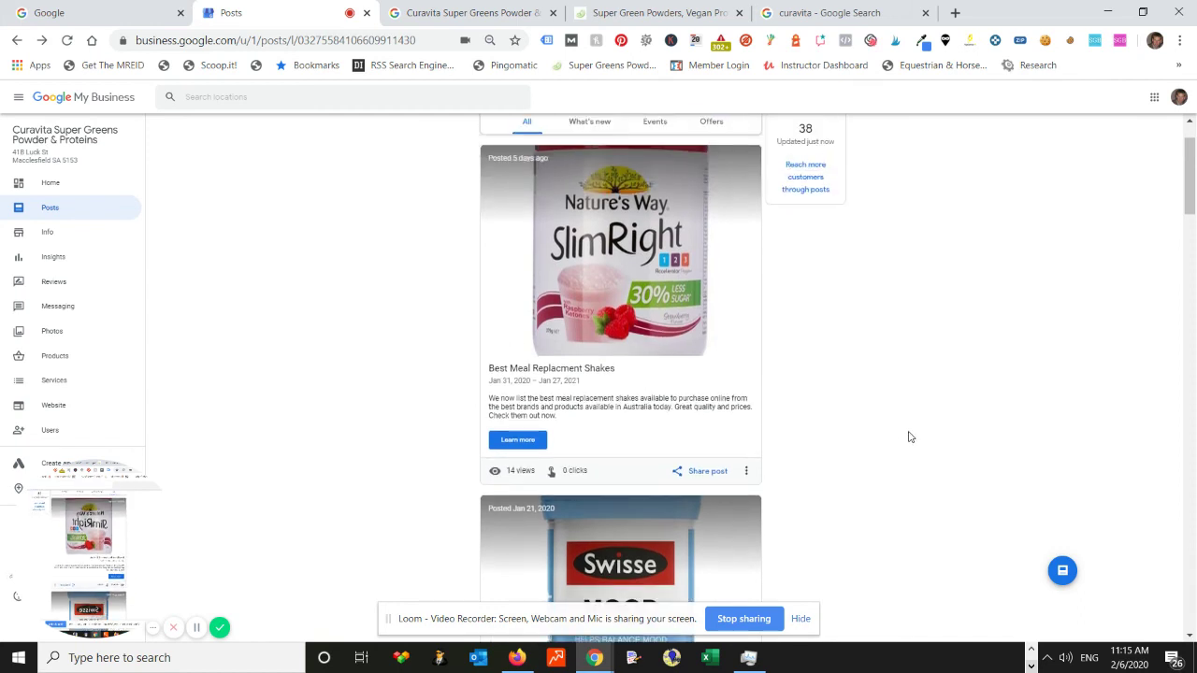
{"action": "scroll", "coordinate": [903, 438], "scroll_direction": "up", "scroll_amount": 1}
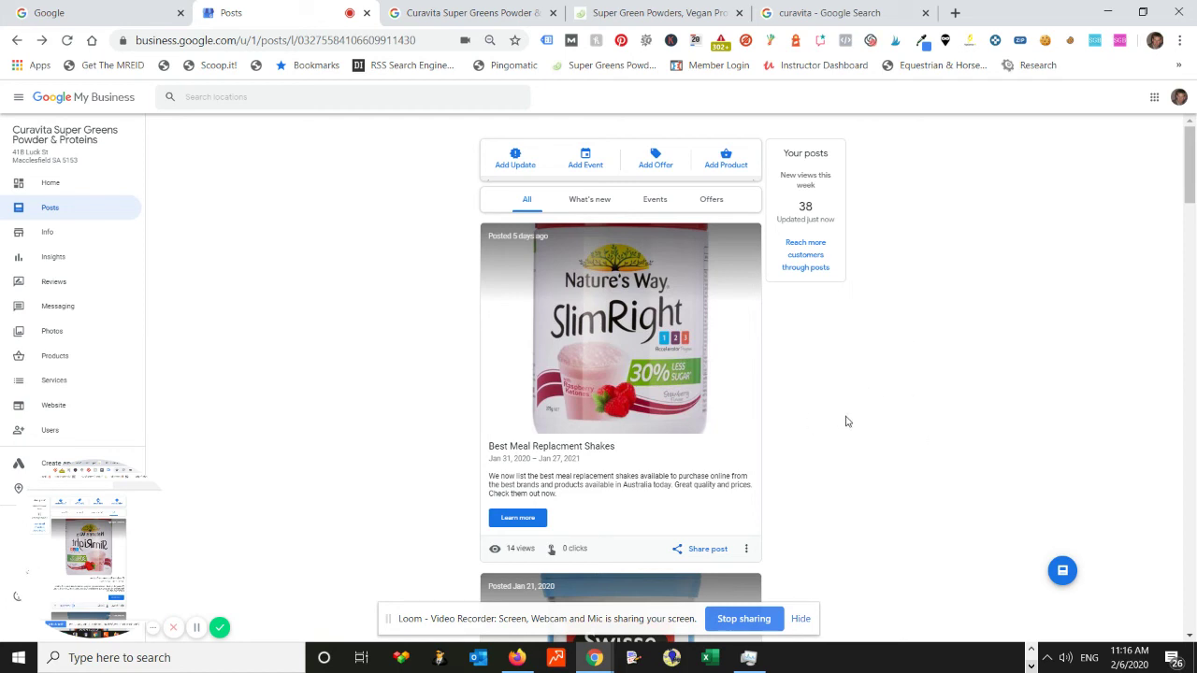
{"action": "scroll", "coordinate": [669, 504], "scroll_direction": "down", "scroll_amount": 5}
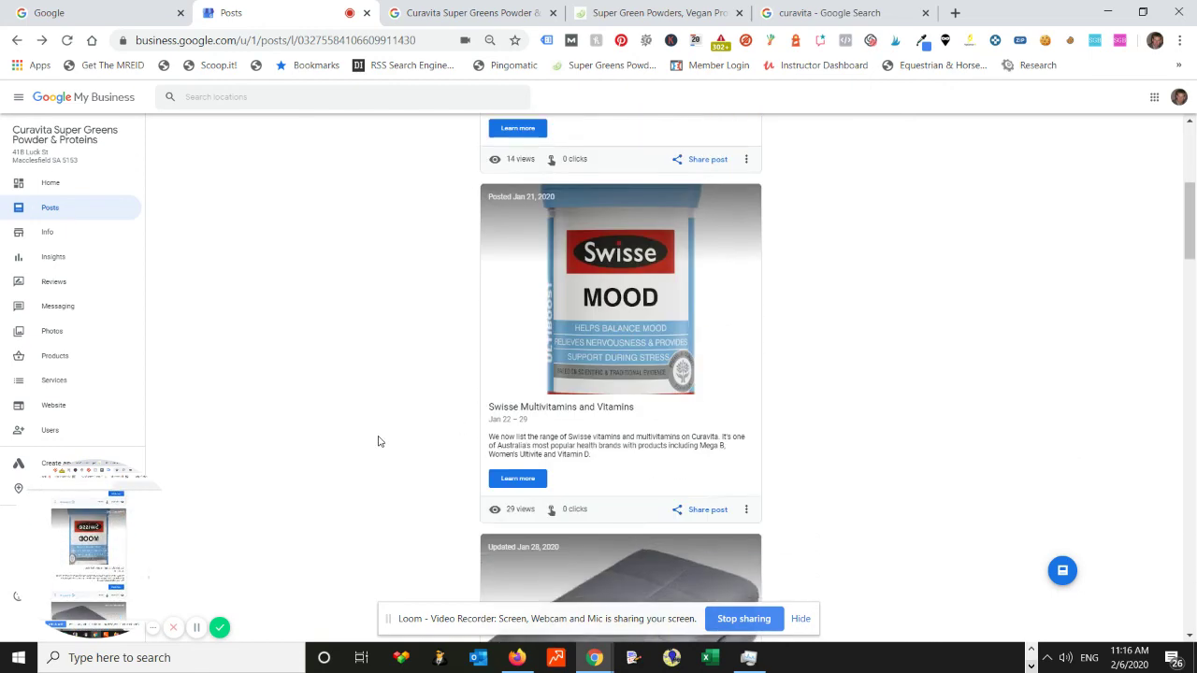
{"action": "scroll", "coordinate": [379, 442], "scroll_direction": "down", "scroll_amount": 3}
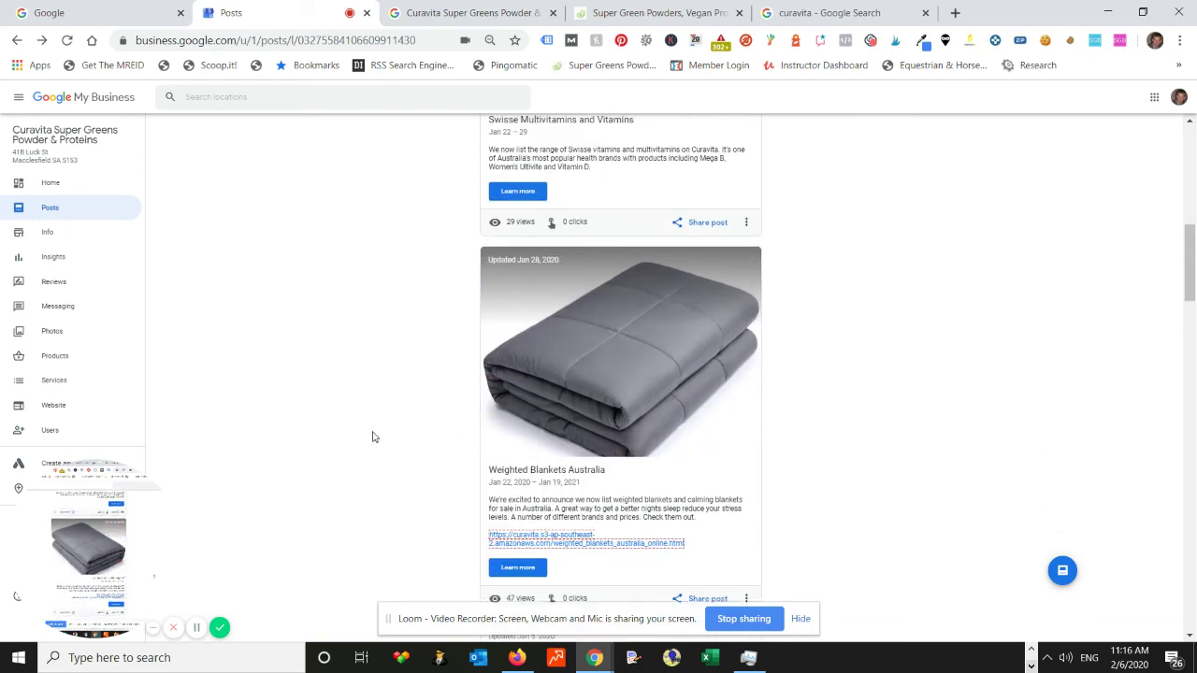
{"action": "scroll", "coordinate": [372, 433], "scroll_direction": "up", "scroll_amount": 3}
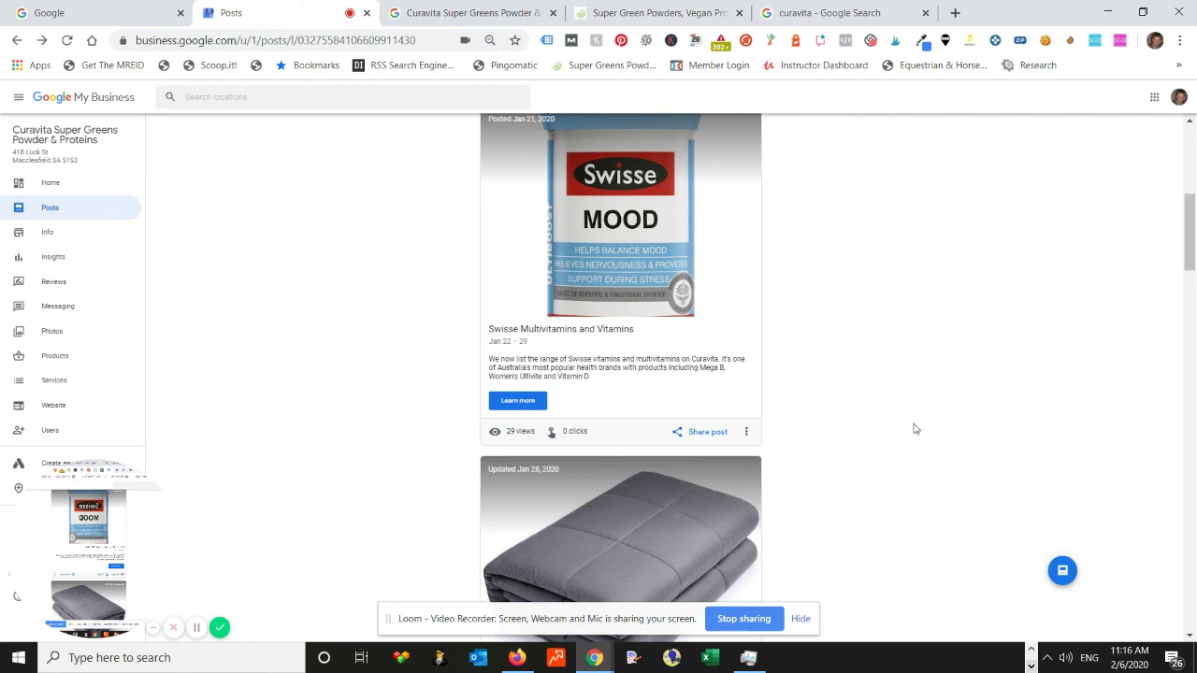
{"action": "scroll", "coordinate": [916, 430], "scroll_direction": "up", "scroll_amount": 2}
{"action": "scroll", "coordinate": [915, 429], "scroll_direction": "up", "scroll_amount": 4}
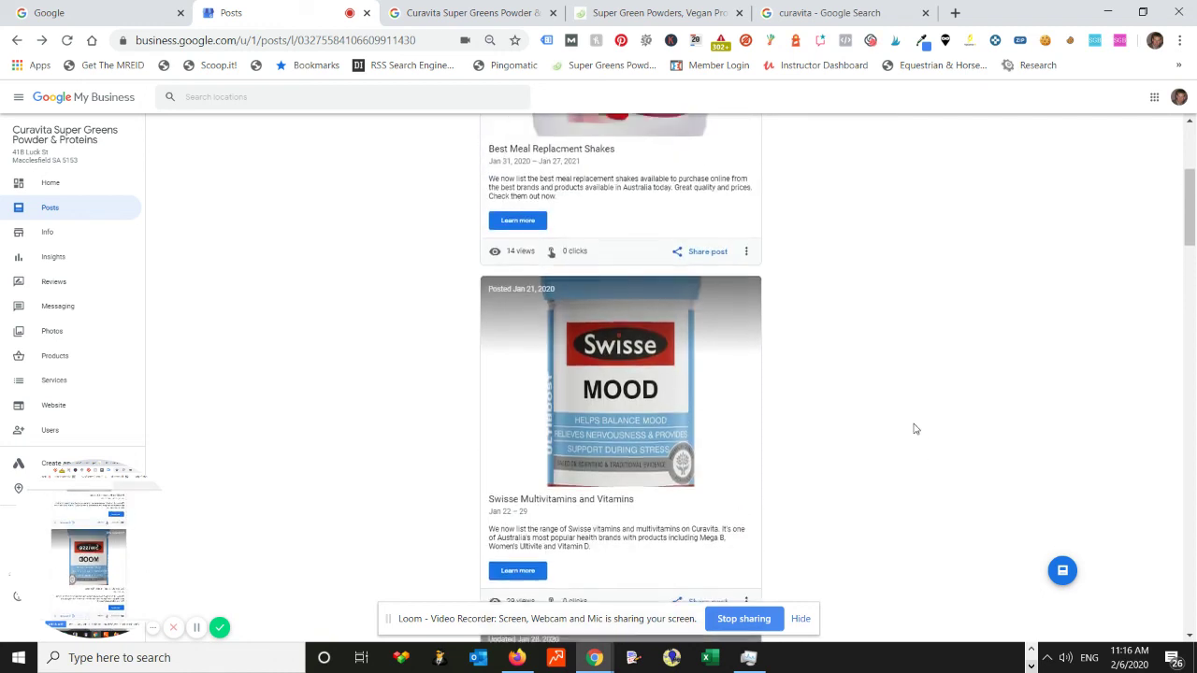